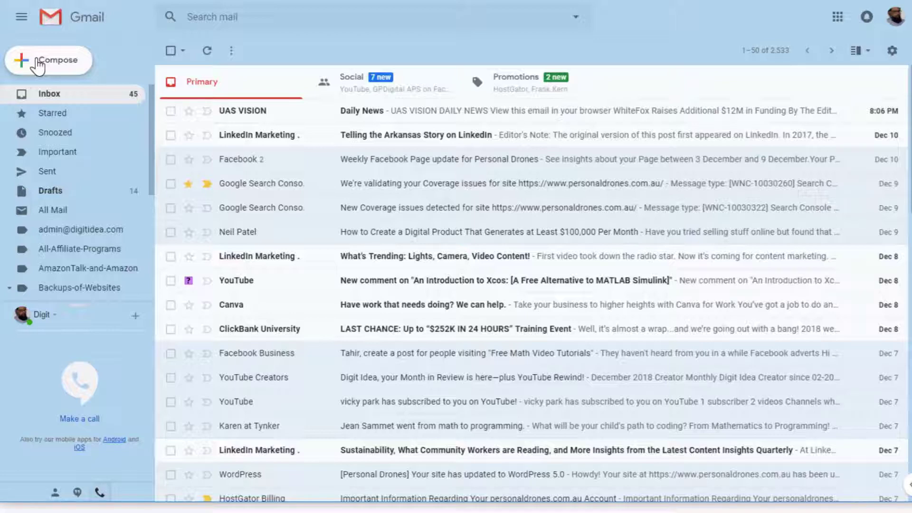
Start a new message and check the file size of Gmail-Video-4-disposable-emails.mp4 in its Properties
{"action": "left_click", "coordinate": [37, 61]}
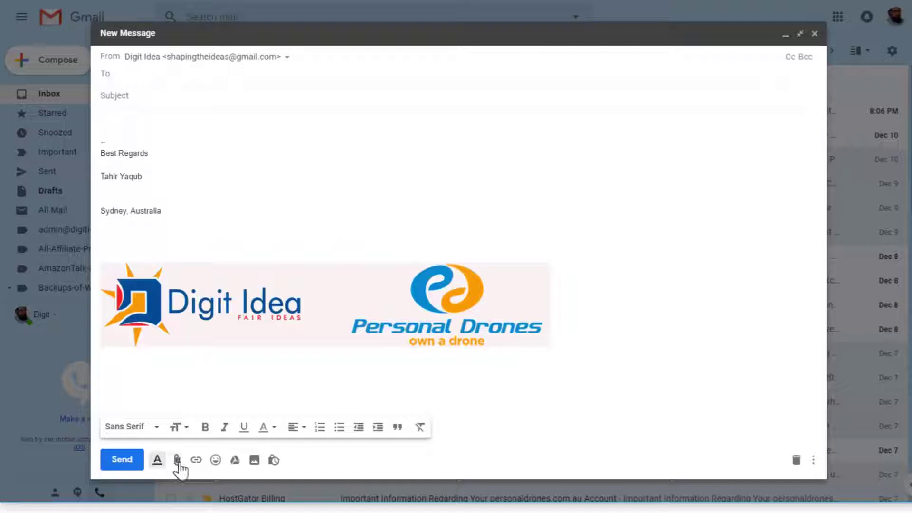
{"action": "left_click", "coordinate": [178, 460]}
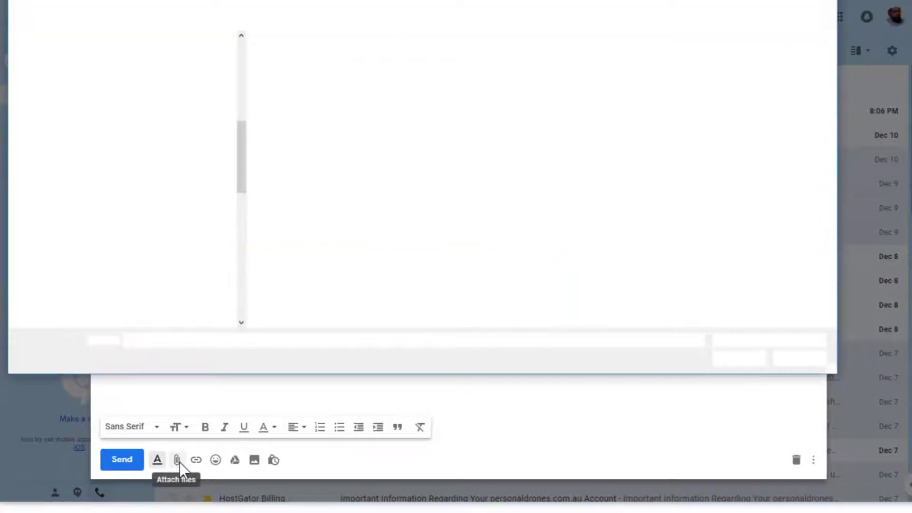
{"action": "left_click", "coordinate": [289, 69]}
{"action": "right_click", "coordinate": [291, 72]}
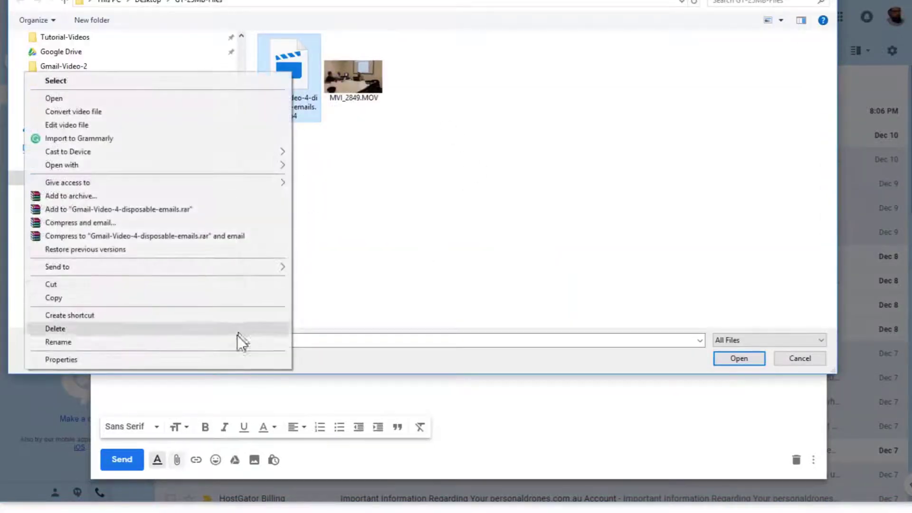
{"action": "left_click", "coordinate": [232, 362]}
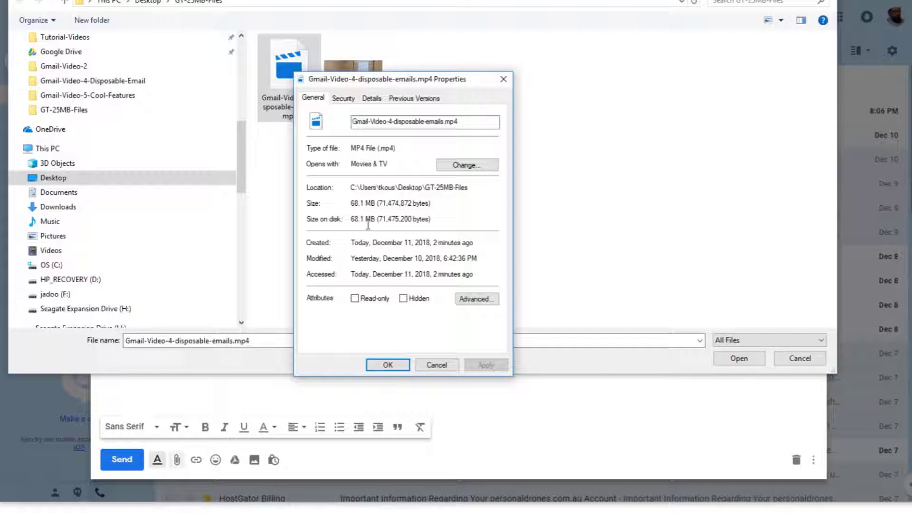
{"action": "left_click", "coordinate": [443, 364]}
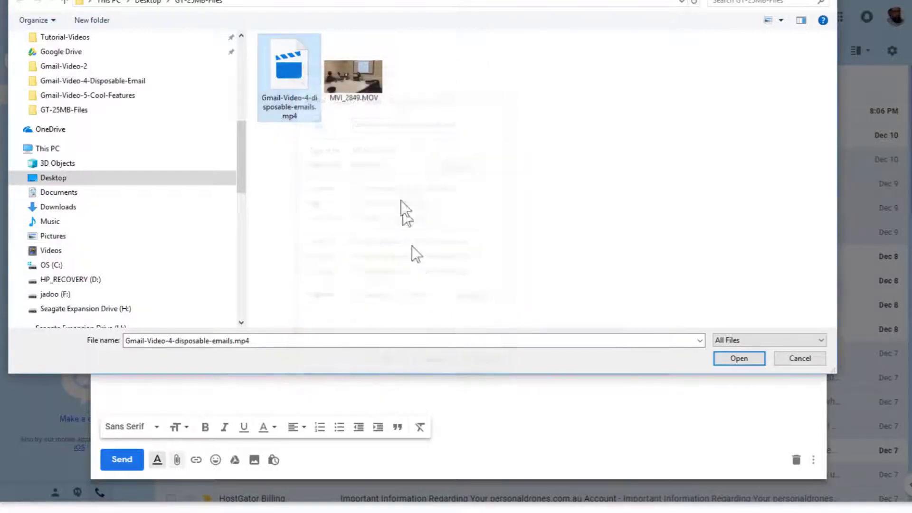
Check the 3.96 GB size of MVI_2849.MOV and choose it as the attachment
{"action": "left_click", "coordinate": [356, 76]}
{"action": "right_click", "coordinate": [363, 81]}
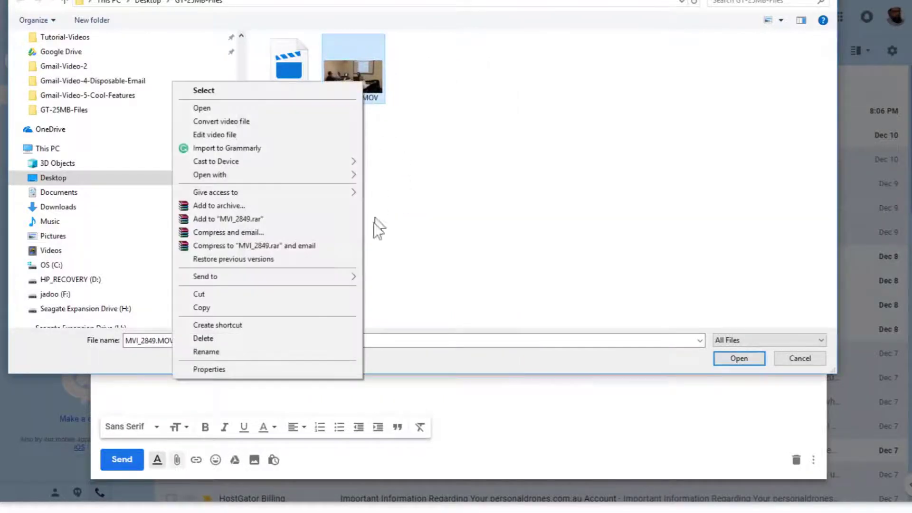
{"action": "left_click", "coordinate": [270, 367]}
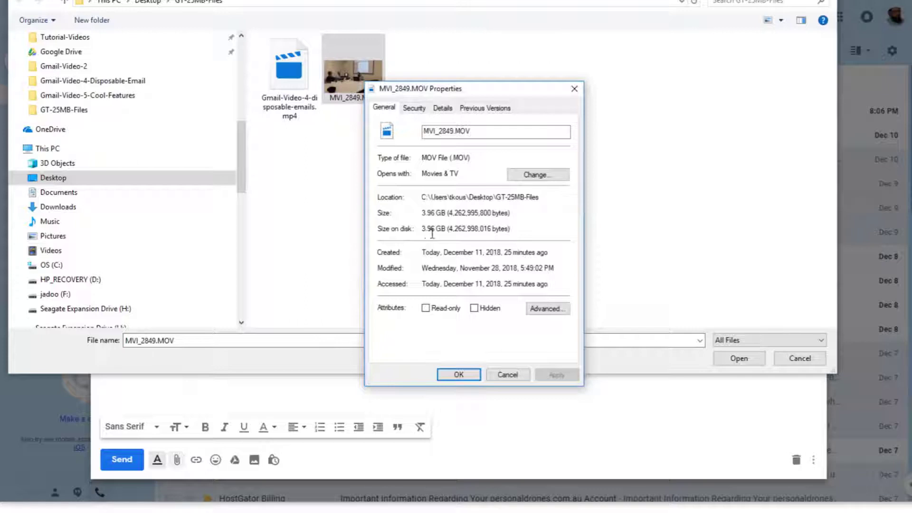
{"action": "left_click", "coordinate": [501, 374]}
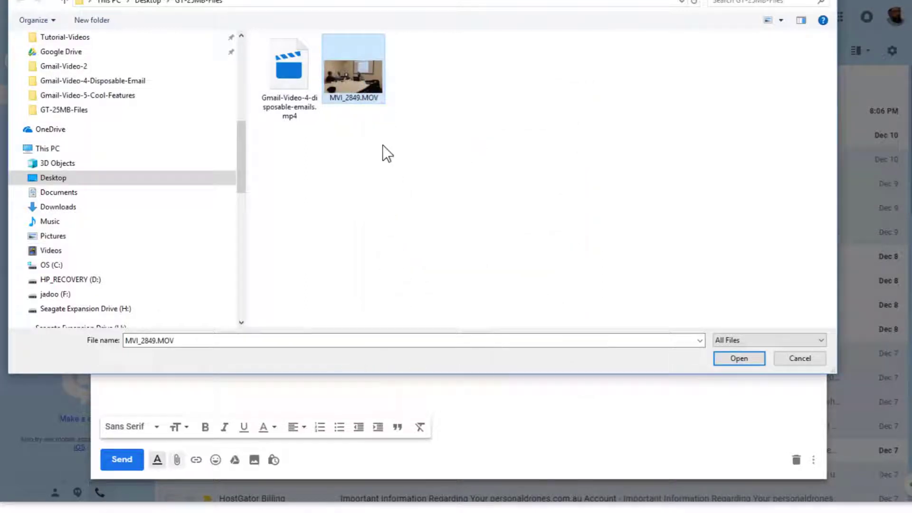
{"action": "mouse_move", "coordinate": [370, 87]}
{"action": "left_click", "coordinate": [735, 357]}
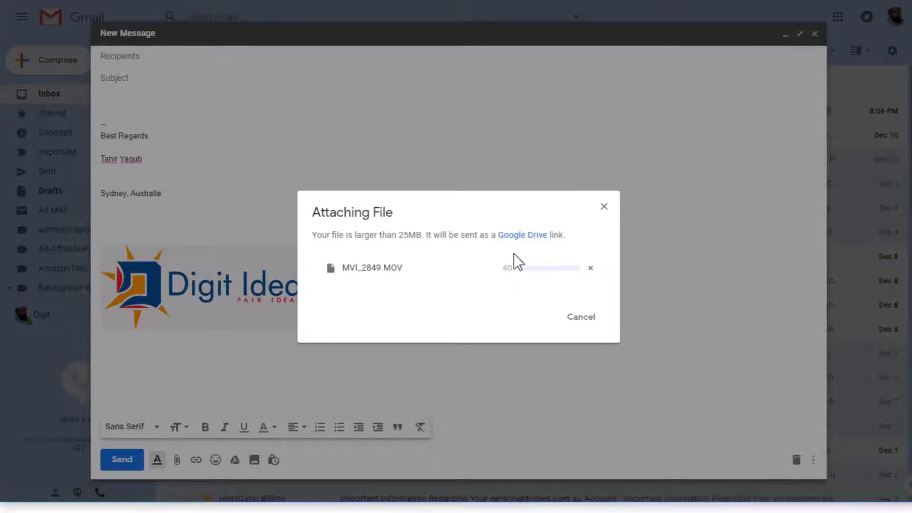
Cancel the MOV attachment and list the Shared with me files for inserting from Drive
{"action": "left_click", "coordinate": [603, 207]}
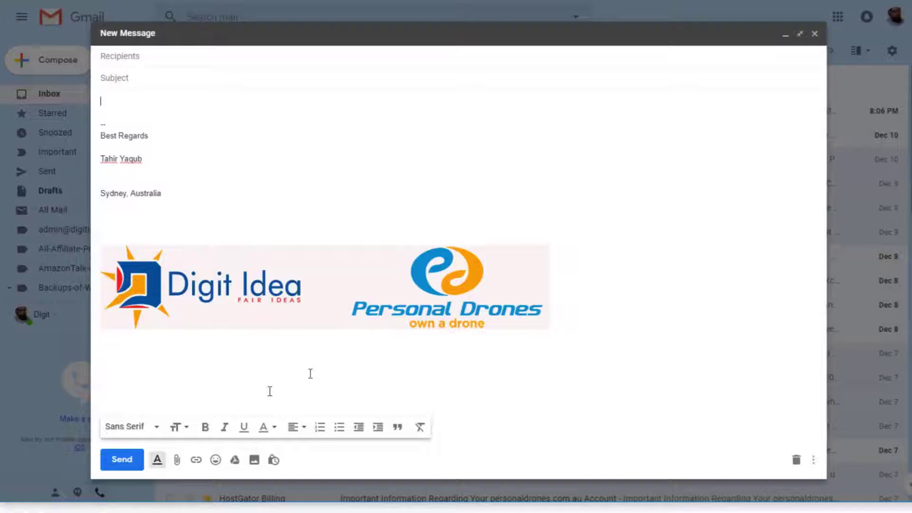
{"action": "left_click", "coordinate": [178, 460]}
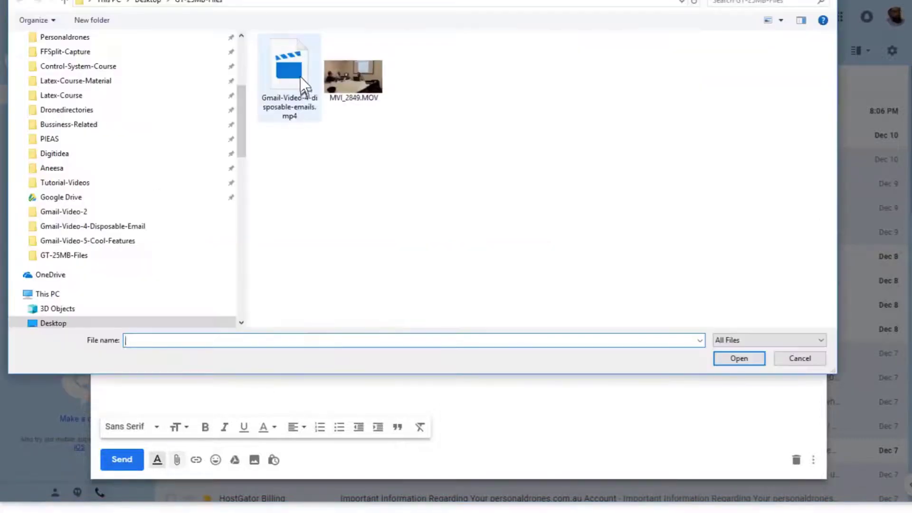
{"action": "left_click", "coordinate": [300, 76]}
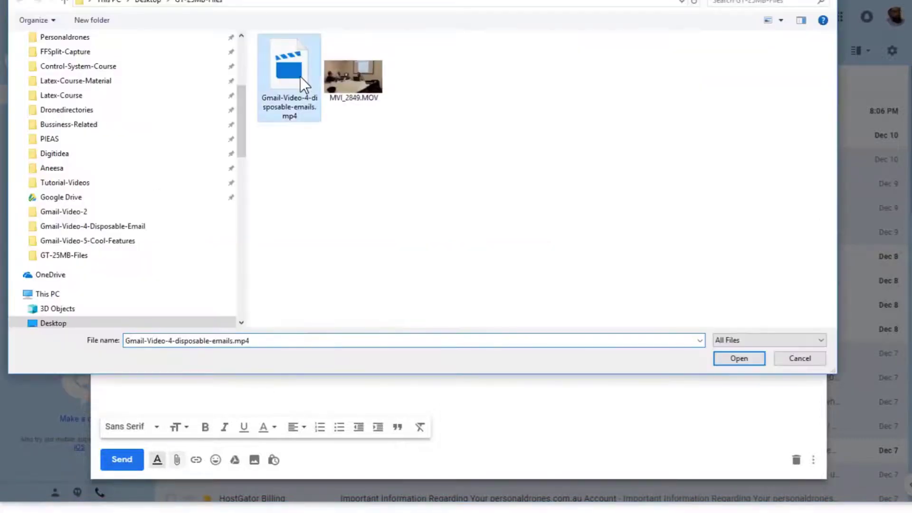
{"action": "left_click", "coordinate": [800, 359]}
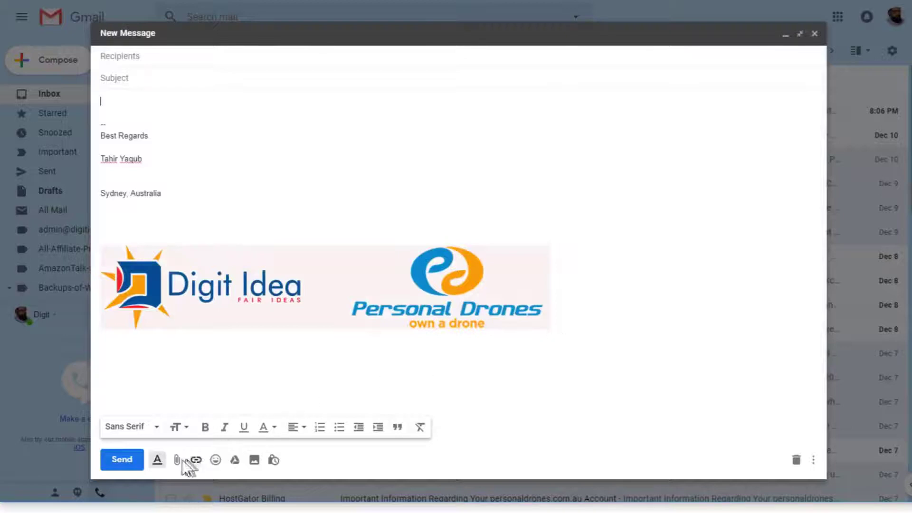
{"action": "left_click", "coordinate": [236, 461]}
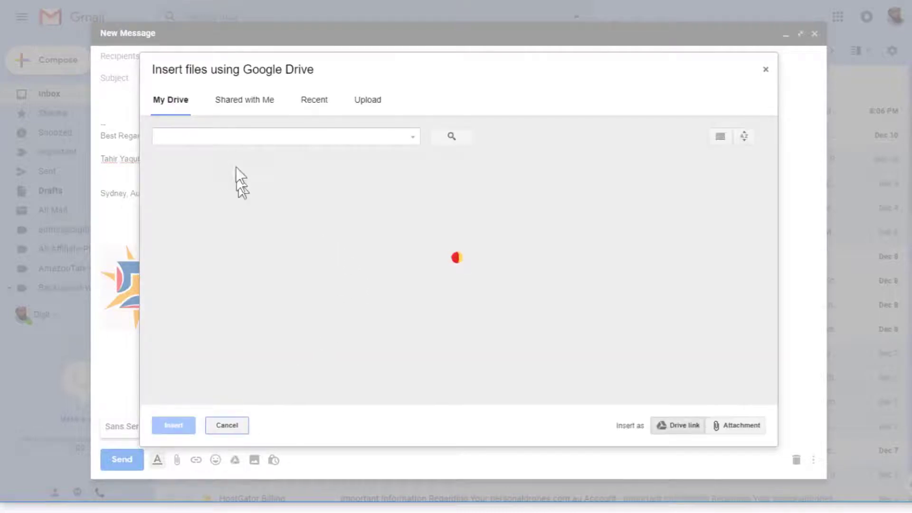
{"action": "left_click", "coordinate": [257, 102]}
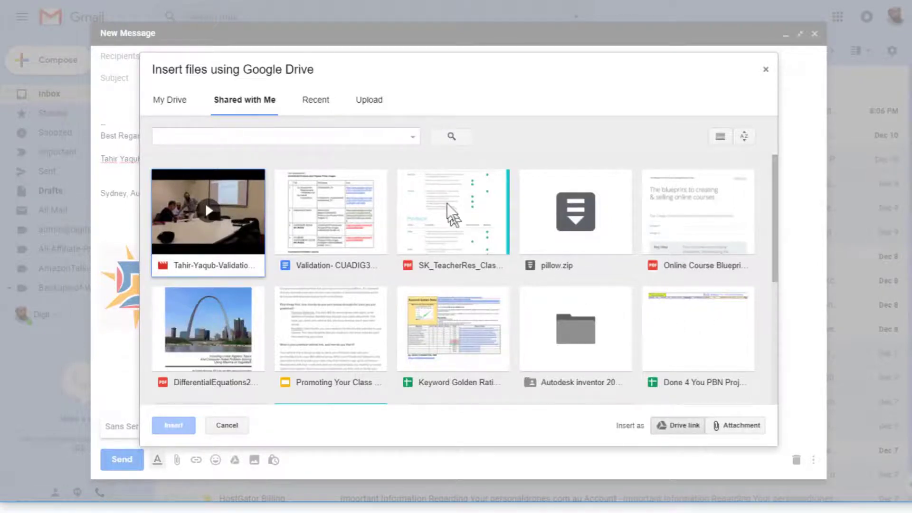
Upload Gmail-Video-4-disposable-emails.mp4 from the computer and insert it as a Drive link
{"action": "left_click", "coordinate": [375, 101]}
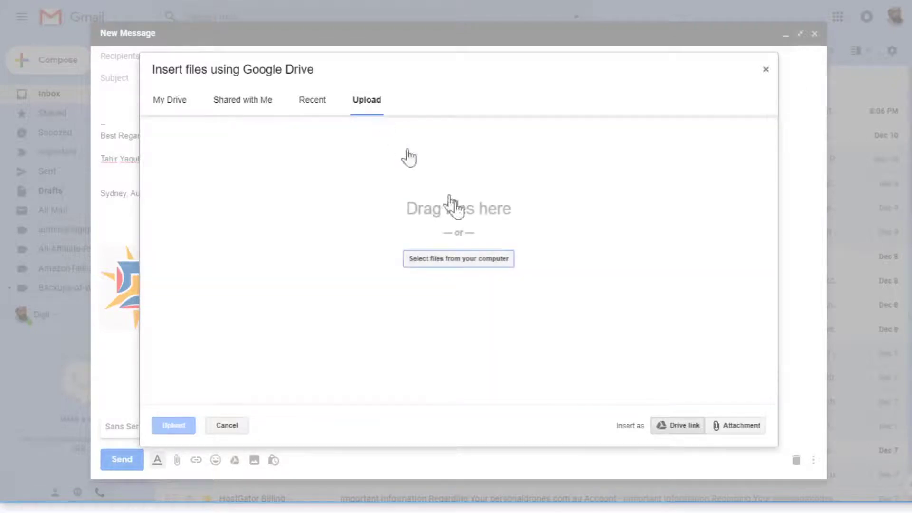
{"action": "left_click", "coordinate": [481, 262]}
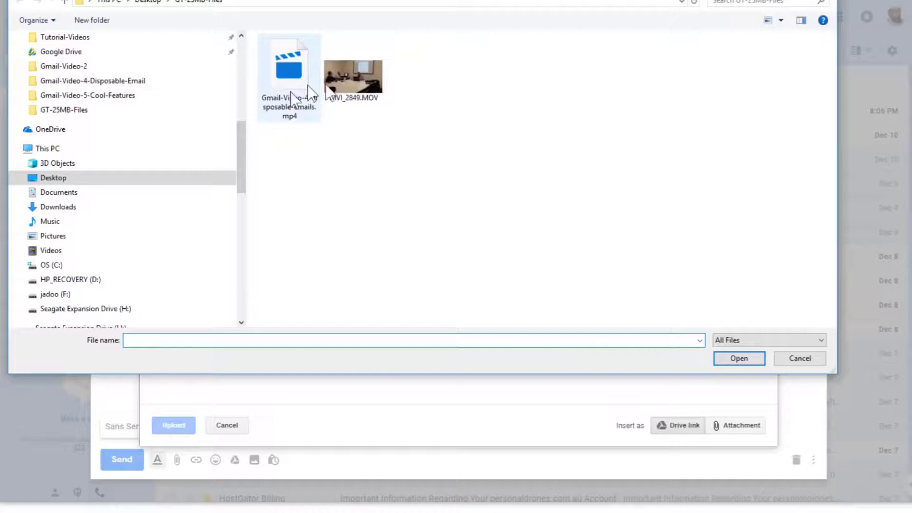
{"action": "left_click", "coordinate": [286, 60]}
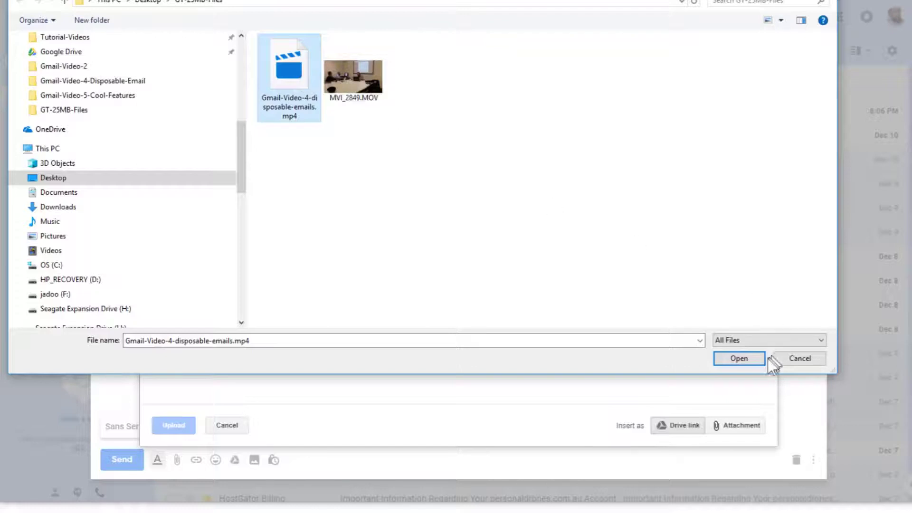
{"action": "left_click", "coordinate": [742, 359]}
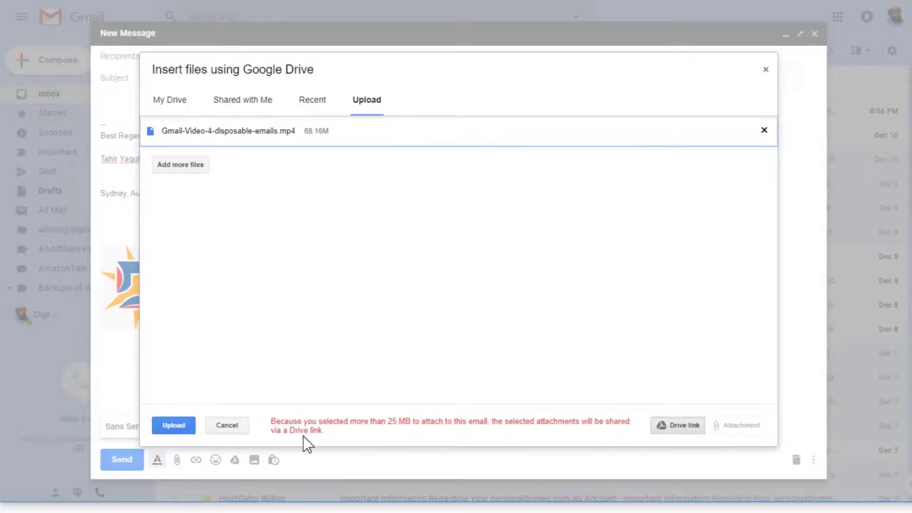
{"action": "left_click", "coordinate": [169, 424]}
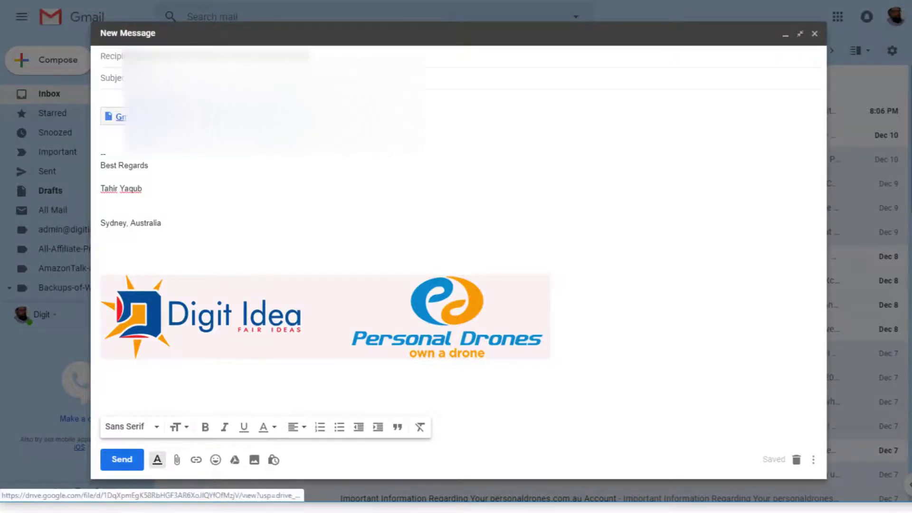
Address the message to the suggested recipient and send it with subject '68 MB file'
{"action": "left_click", "coordinate": [109, 56]}
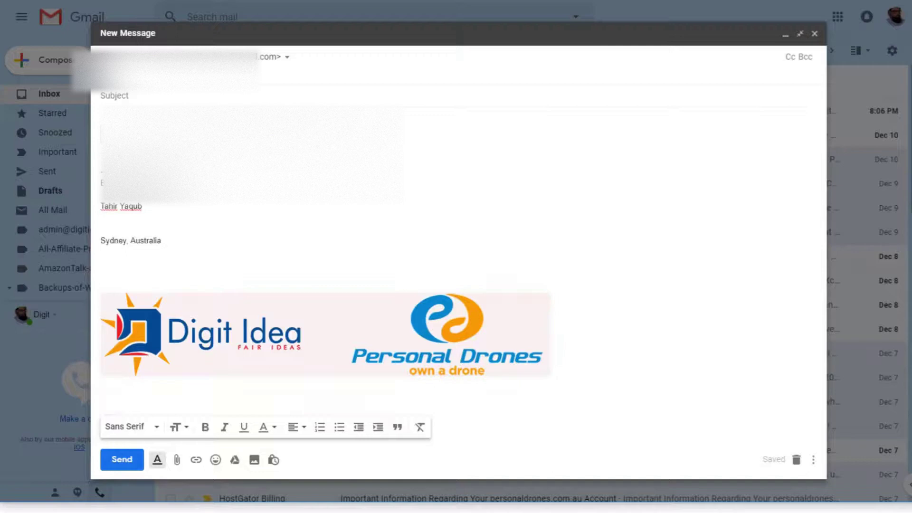
{"action": "key", "text": "Return"}
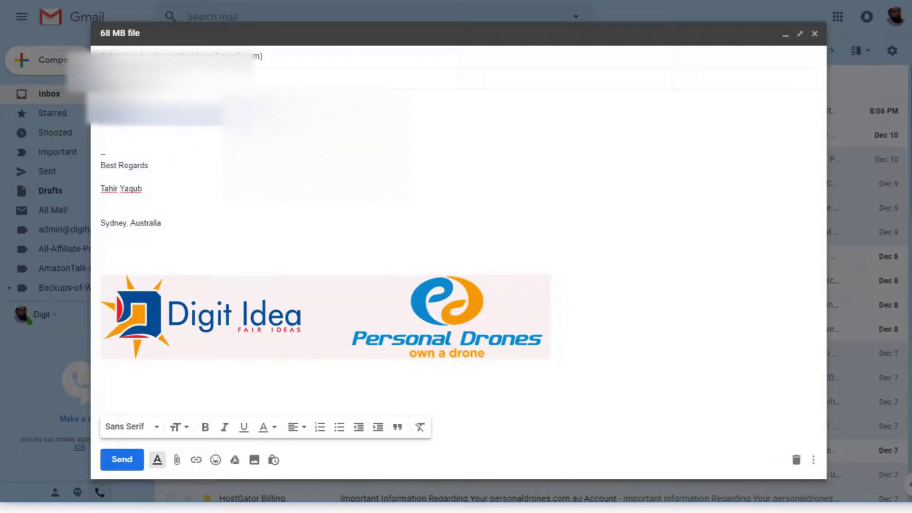
{"action": "left_click", "coordinate": [122, 460]}
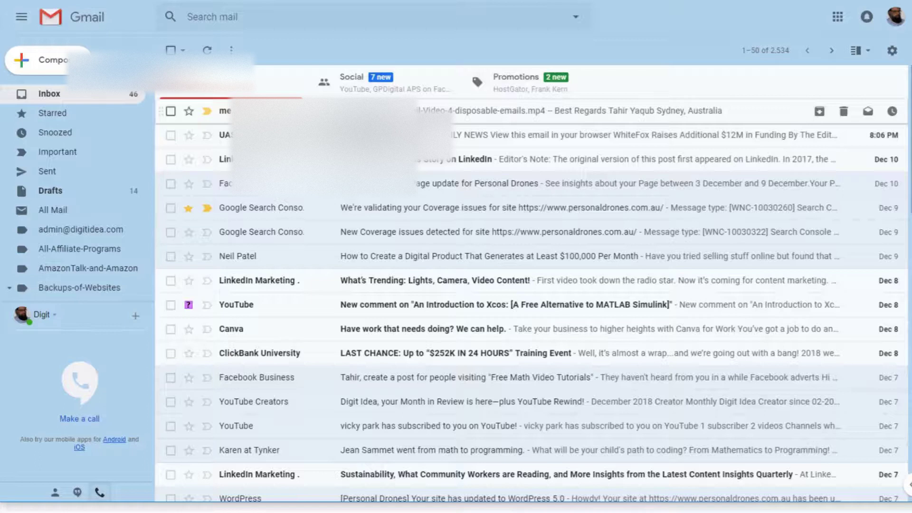
Open the sent '68 MB file' message at the top of the inbox
{"action": "left_click", "coordinate": [371, 110]}
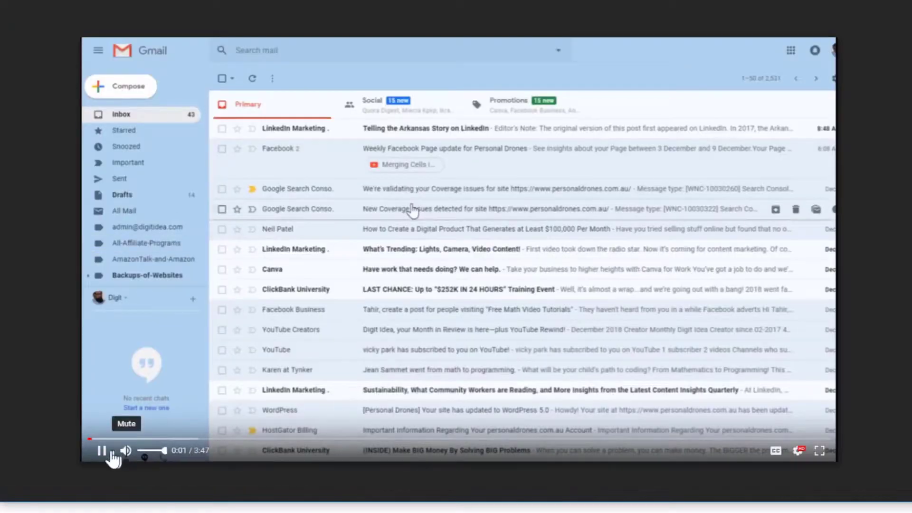
Pause the video and show its sharing settings with the available permission levels
{"action": "left_click", "coordinate": [102, 451]}
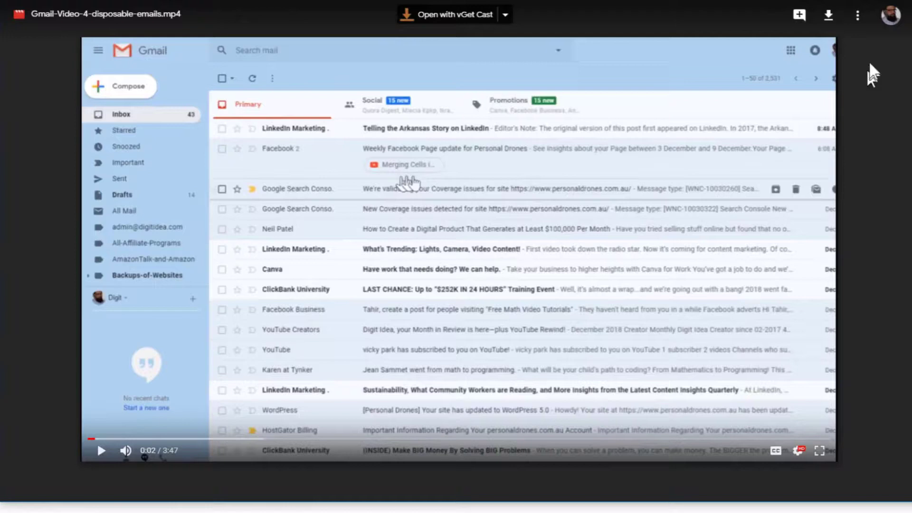
{"action": "left_click", "coordinate": [858, 16]}
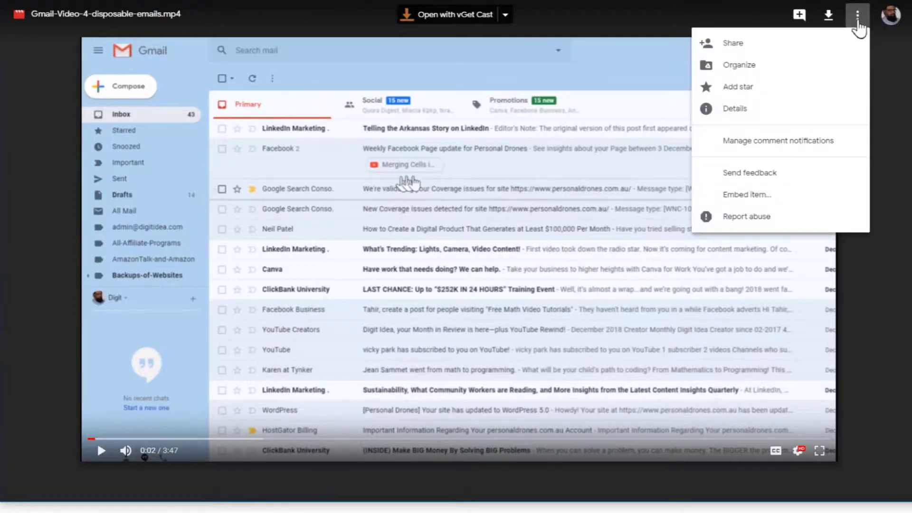
{"action": "left_click", "coordinate": [735, 44]}
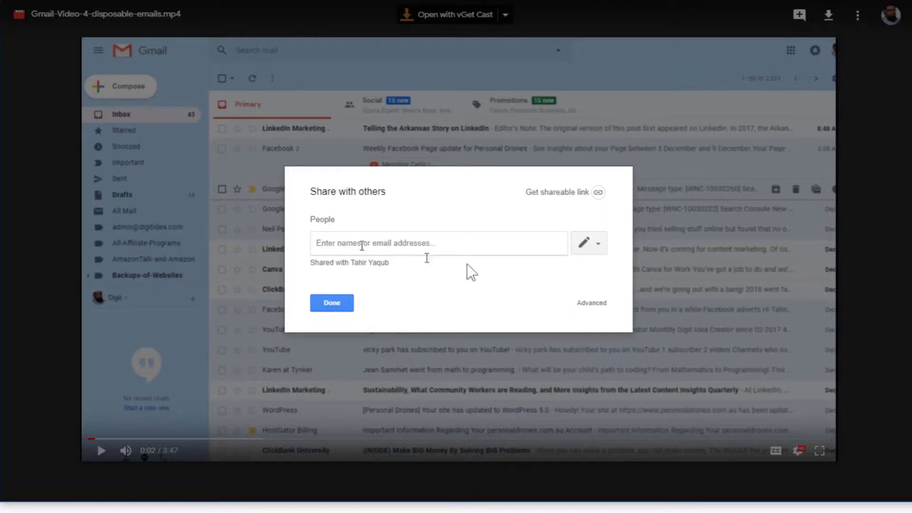
{"action": "left_click", "coordinate": [600, 246]}
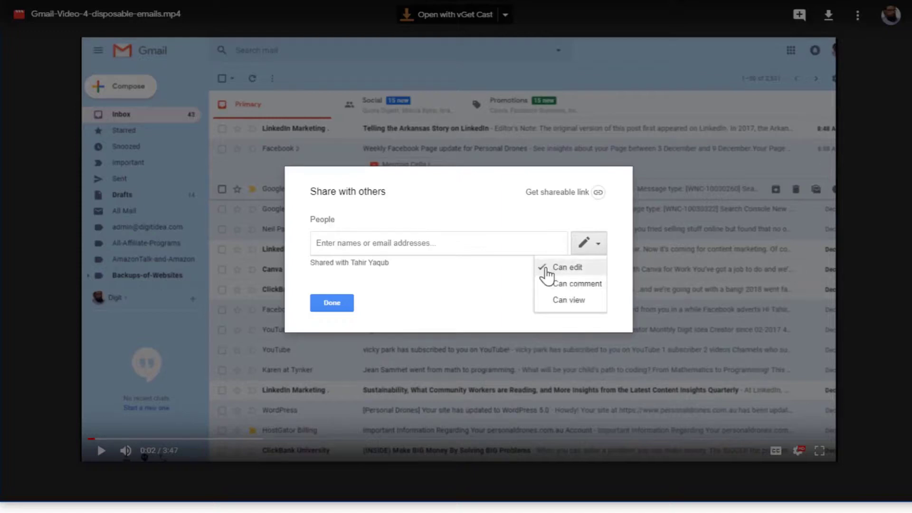
Add a suggested person as a share recipient with view-only access
{"action": "left_click", "coordinate": [409, 244]}
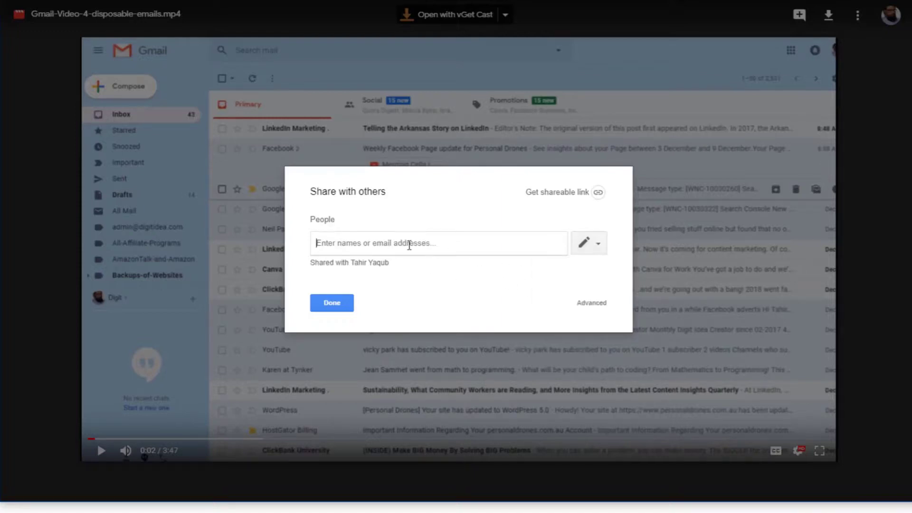
{"action": "type", "text": "dr"}
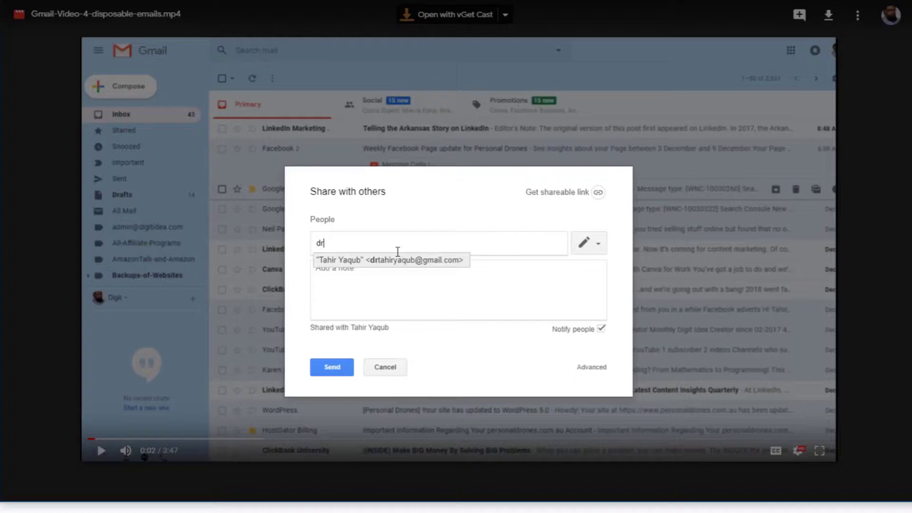
{"action": "left_click", "coordinate": [370, 266]}
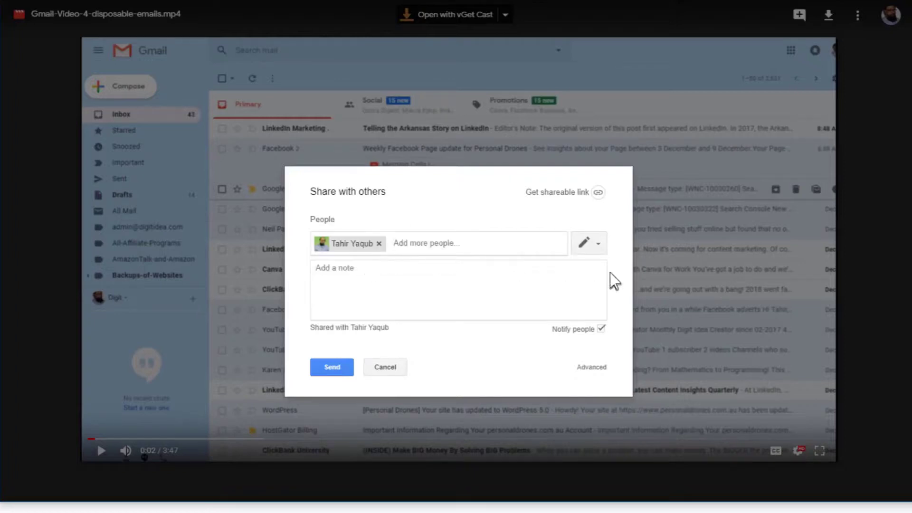
{"action": "left_click", "coordinate": [598, 244]}
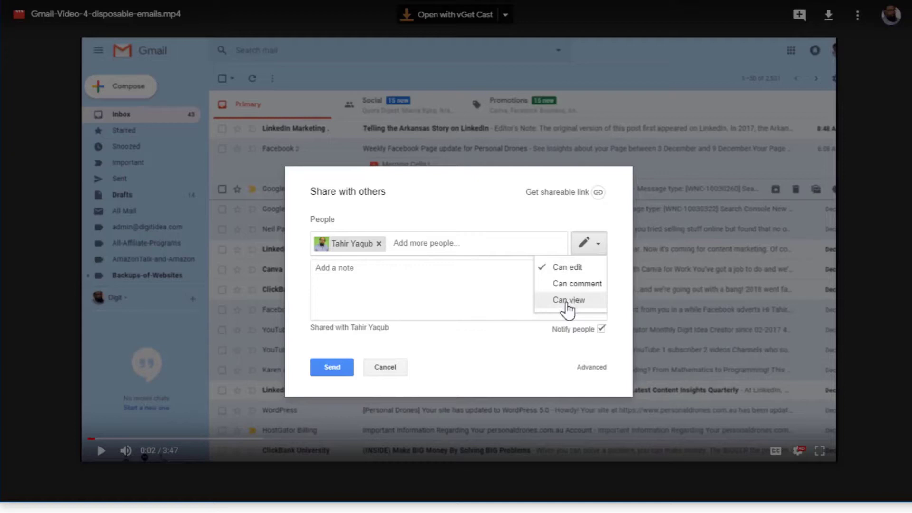
{"action": "left_click", "coordinate": [568, 300]}
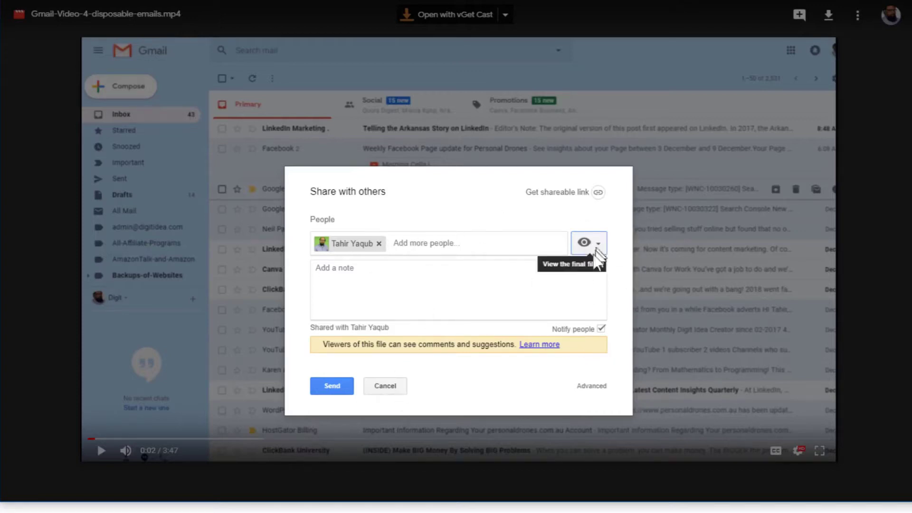
Close the Share with others dialog without sending the invitation
{"action": "left_click", "coordinate": [381, 393]}
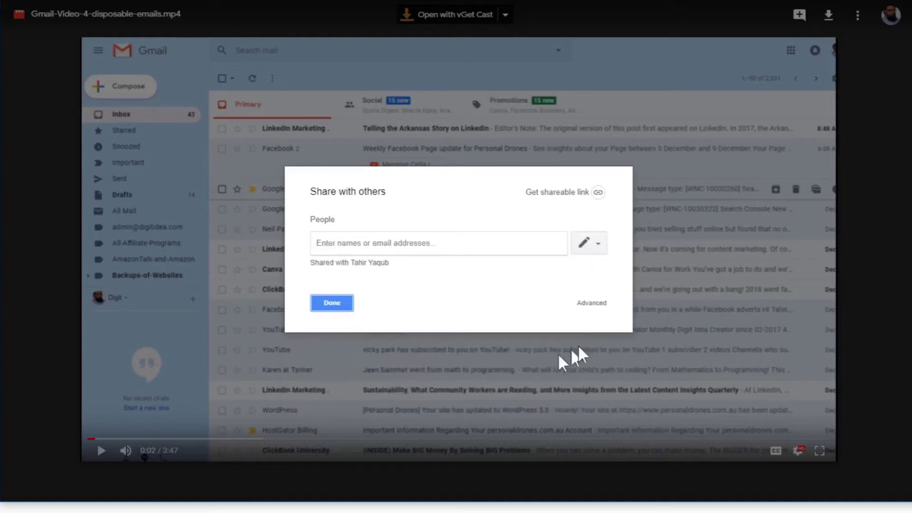